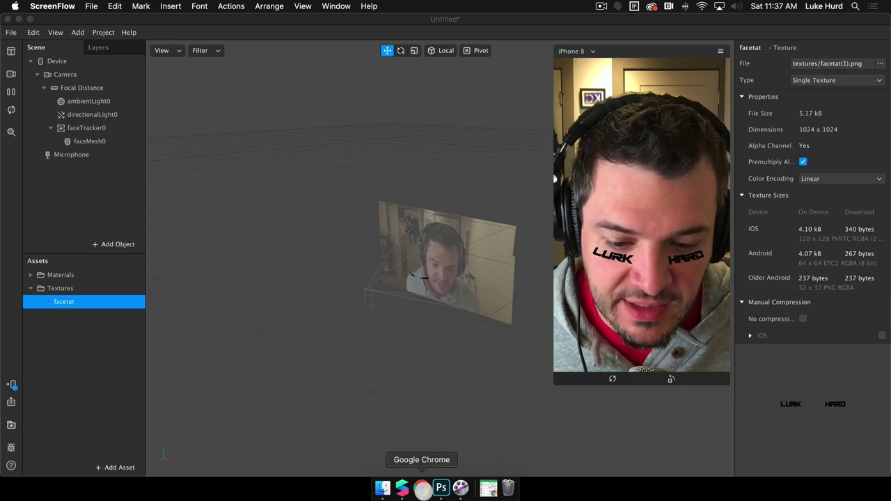
- Browse the 'disable compression' results and watch the video in the post about lost quality on device
click(421, 487)
scroll(397, 348, down, 4)
scroll(398, 348, down, 10)
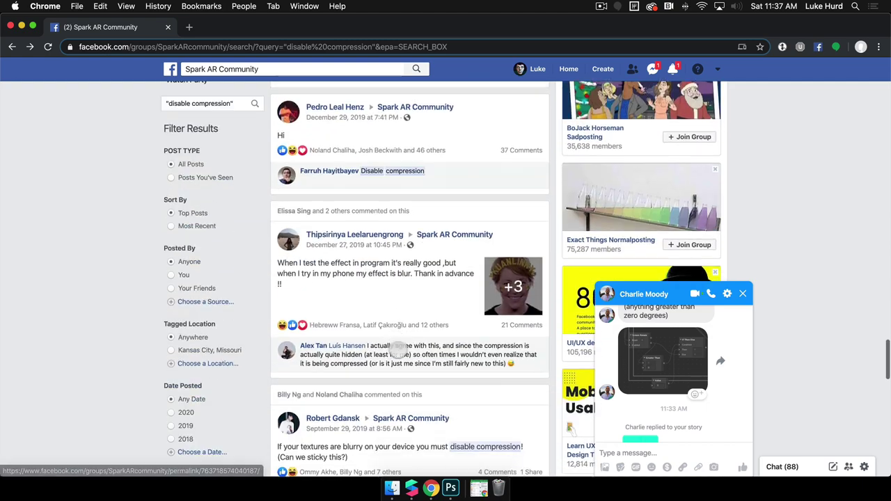
click(516, 306)
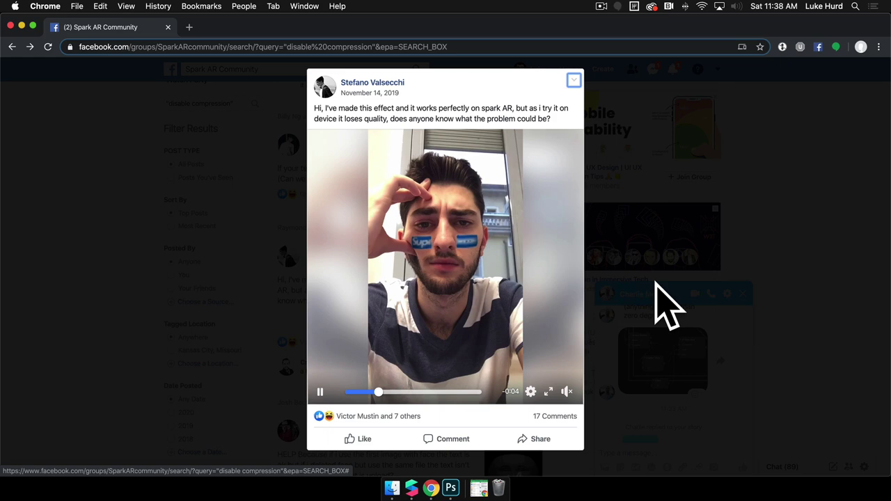
click(634, 271)
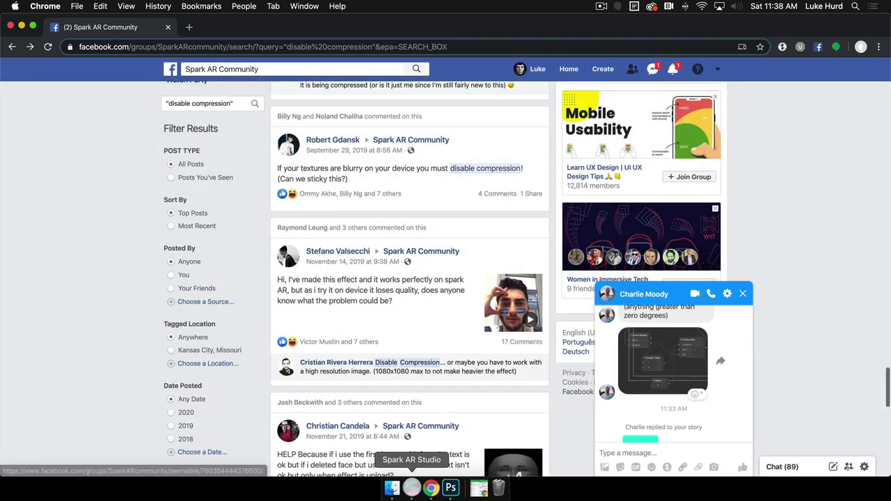
- Turn on No compression for facetat (5.17 kB Passthrough) and send the effect to the iPhone
click(411, 488)
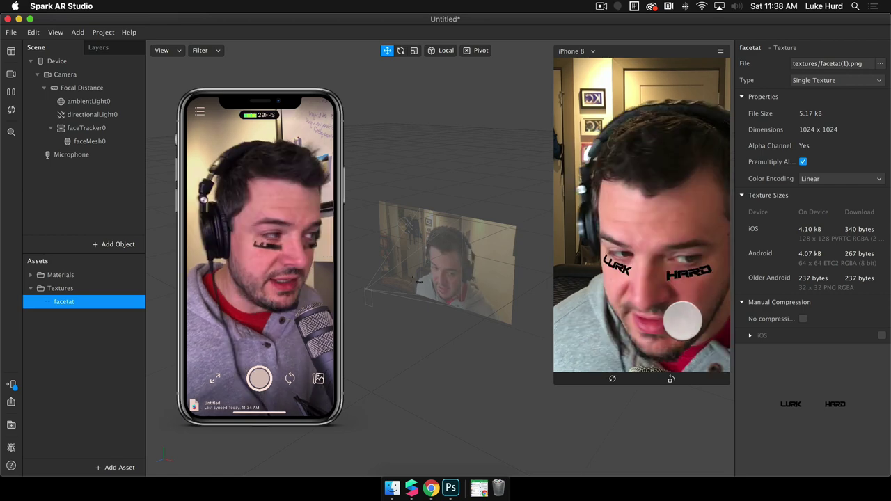
click(802, 318)
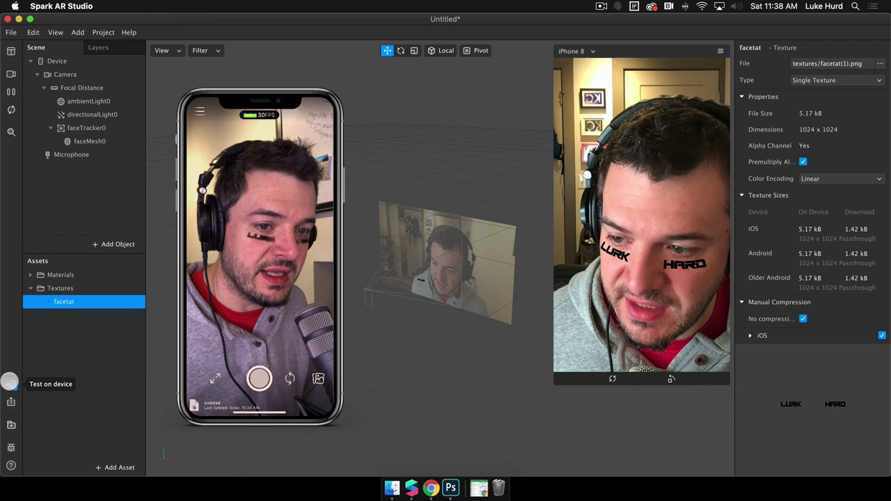
click(11, 384)
click(147, 356)
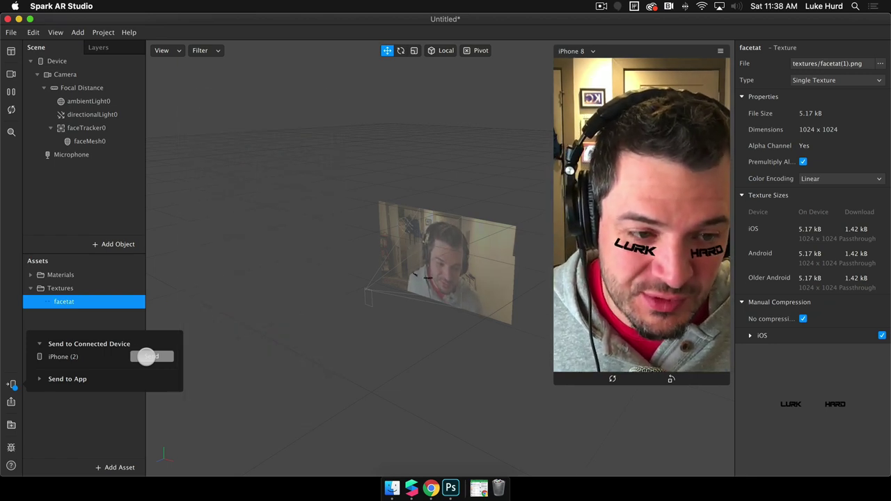
click(56, 319)
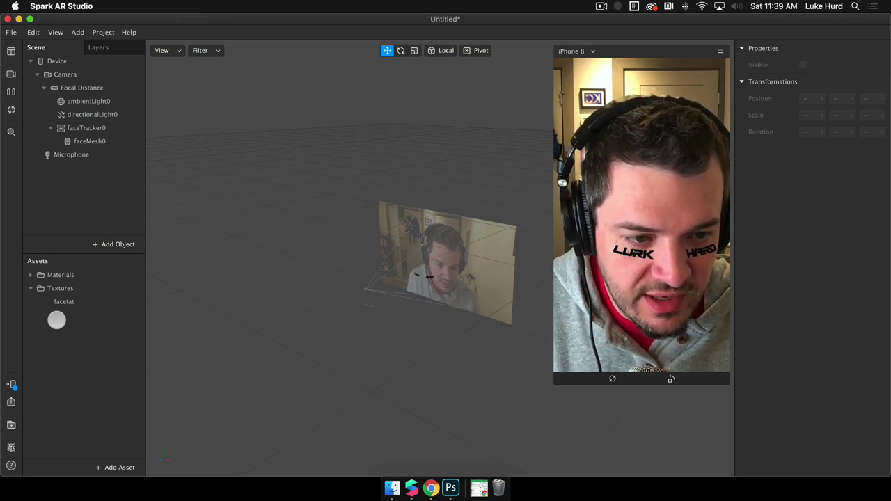
- Select facetat under Textures to show its 5.17 kB device and 1.42 kB download sizes
click(61, 303)
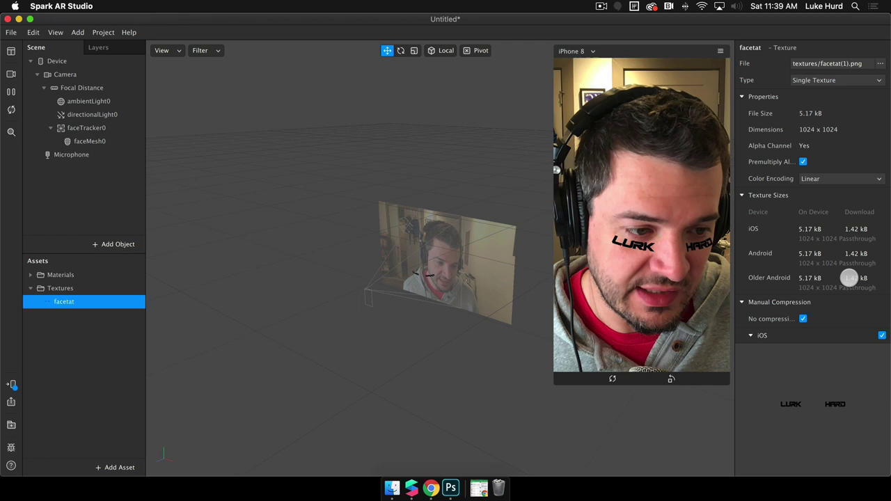
- Re-enable compression for facetat and add a manual iOS override keeping 1024 x 1024 Passthrough
scroll(851, 279, down, 4)
scroll(849, 276, down, 2)
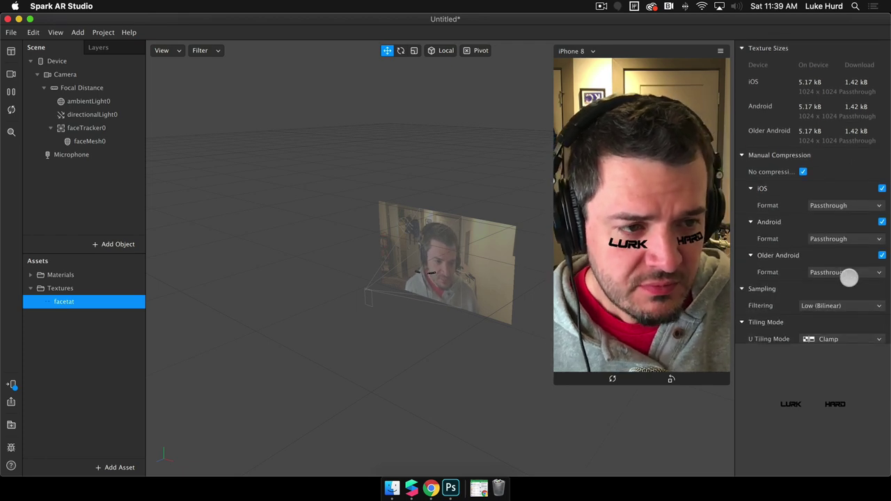
scroll(802, 210, down, 1)
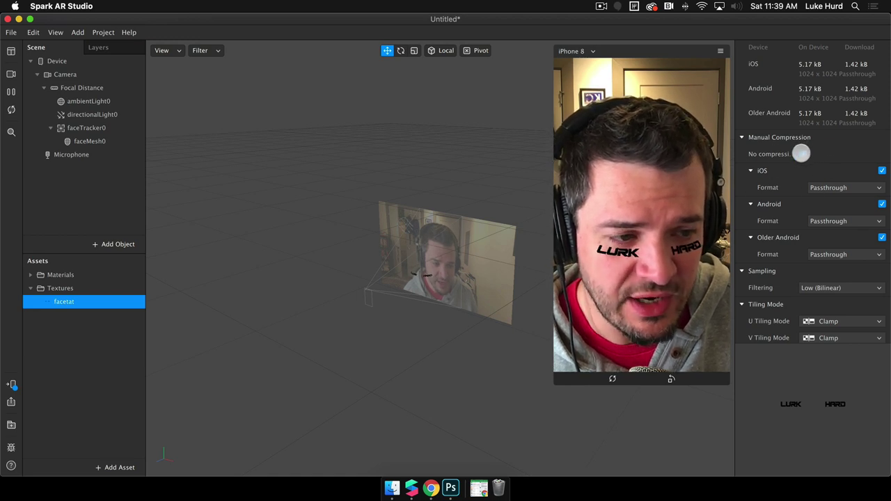
click(801, 154)
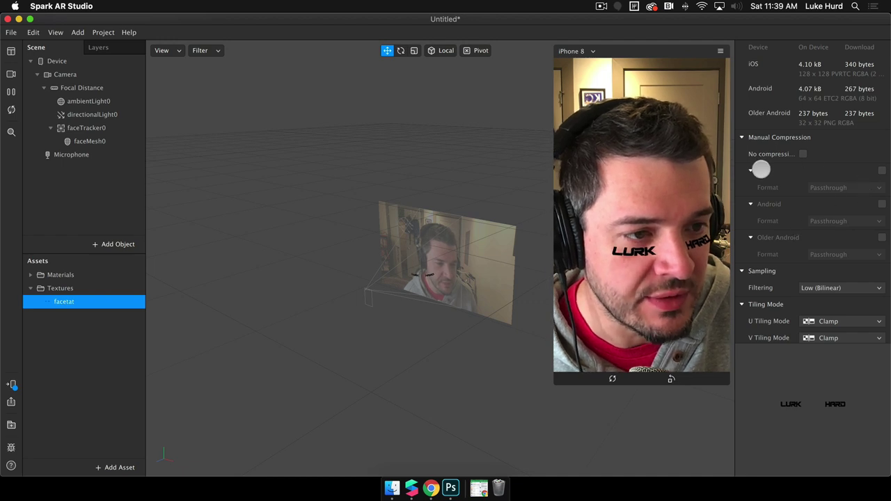
click(882, 170)
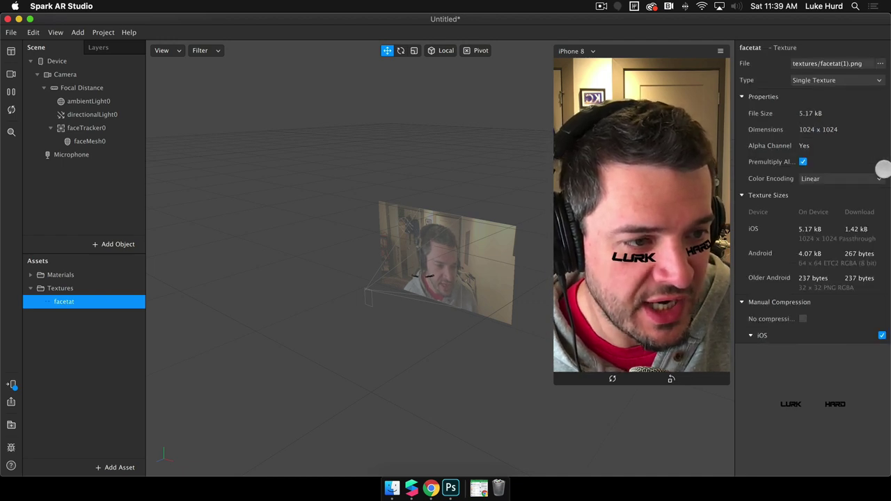
scroll(847, 247, down, 5)
scroll(847, 247, down, 5)
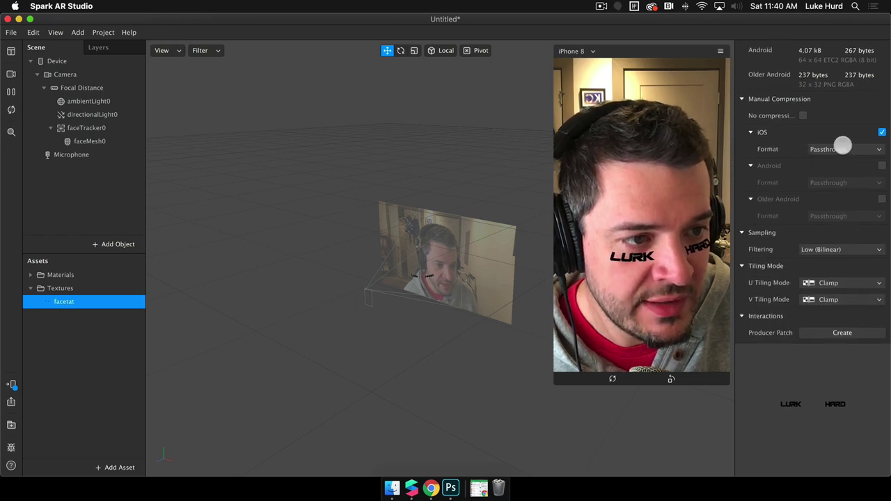
- Open facetat's iOS format list, showing Passthrough, PNG, JPEG and the PVRTC options
click(865, 149)
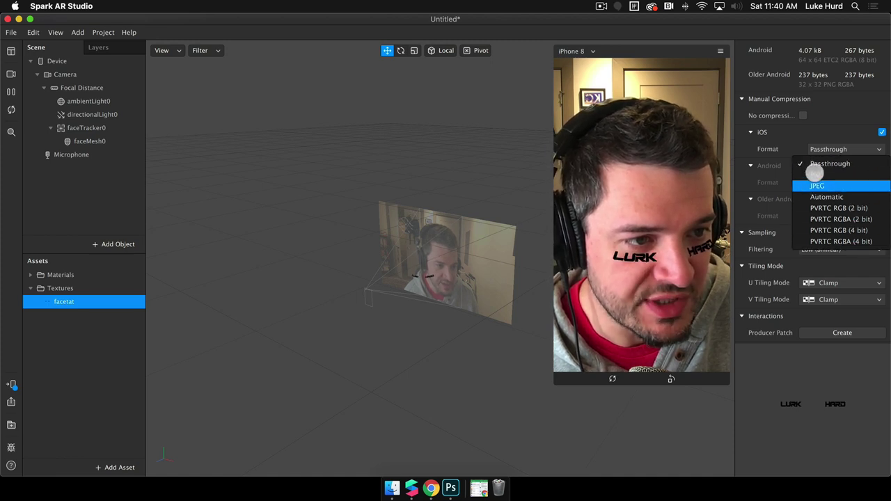
click(816, 135)
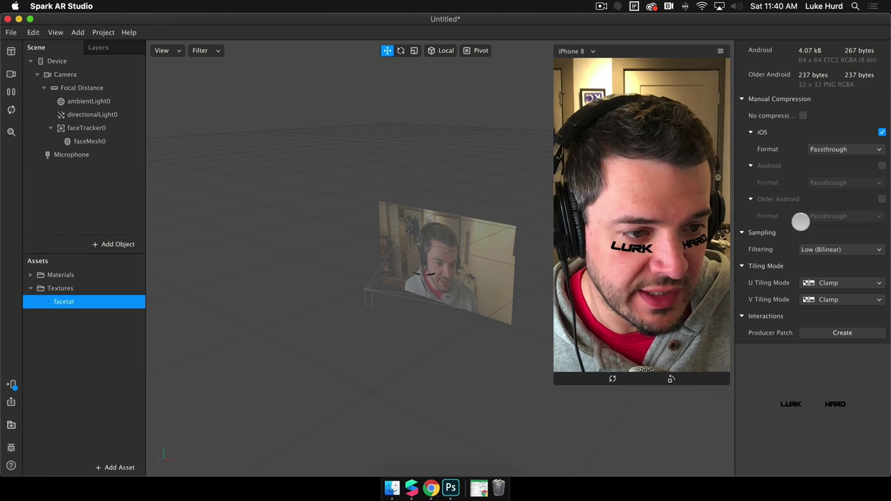
click(832, 149)
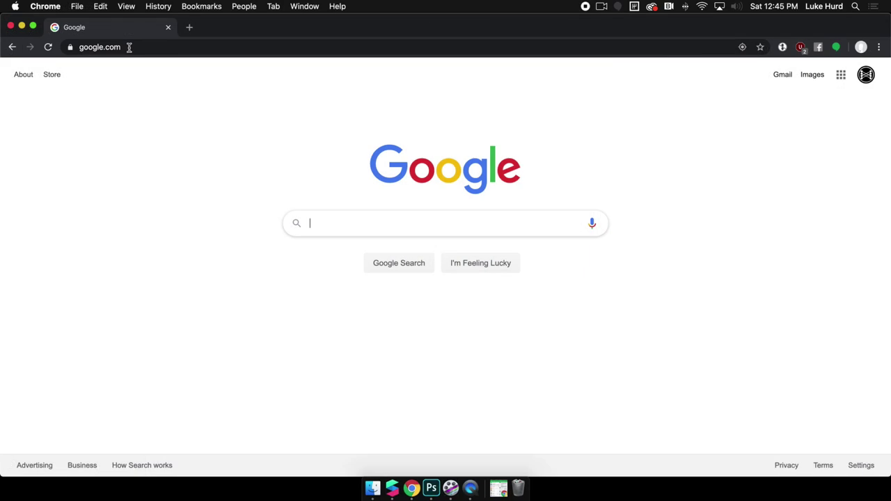
- Compress five PNGs on tinypng.com, saving 52%, and download the compressed flower.png
click(129, 46)
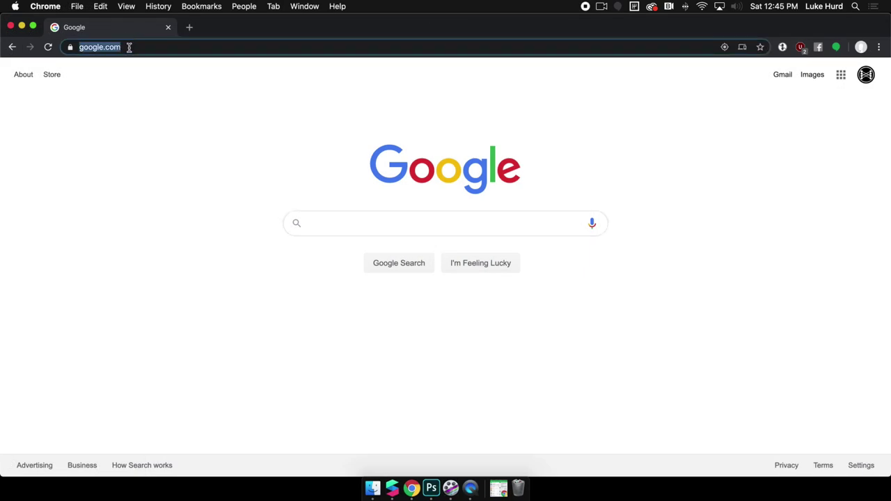
text(tinypng.com)
key(Return)
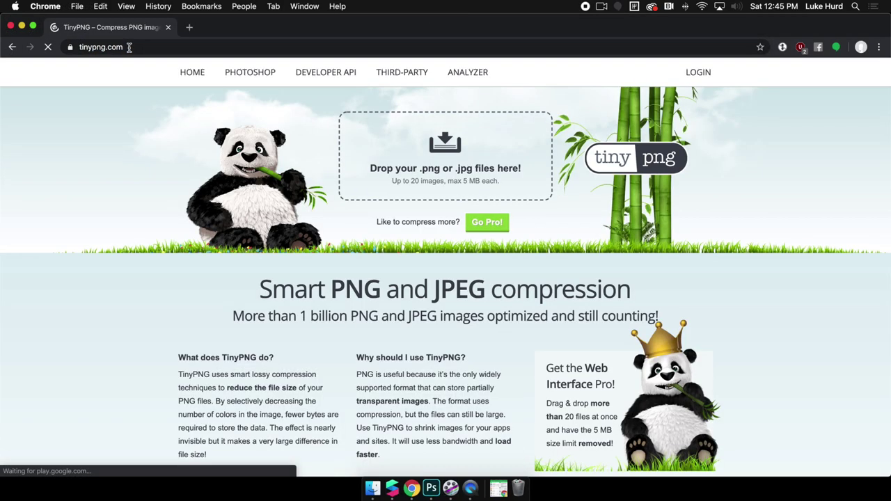
click(375, 489)
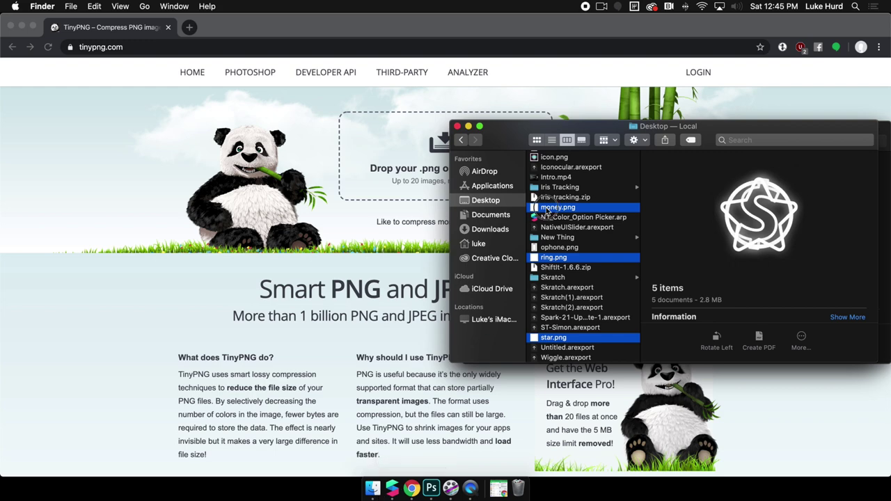
drag(546, 210, 397, 153)
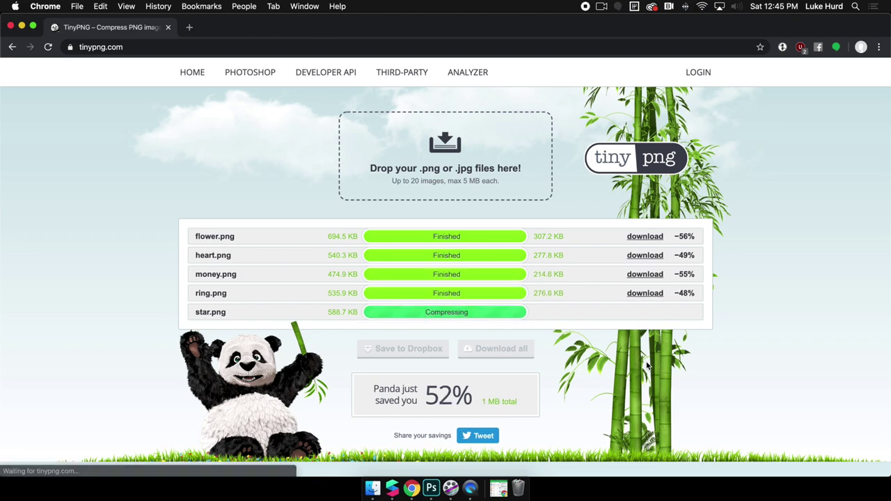
click(645, 237)
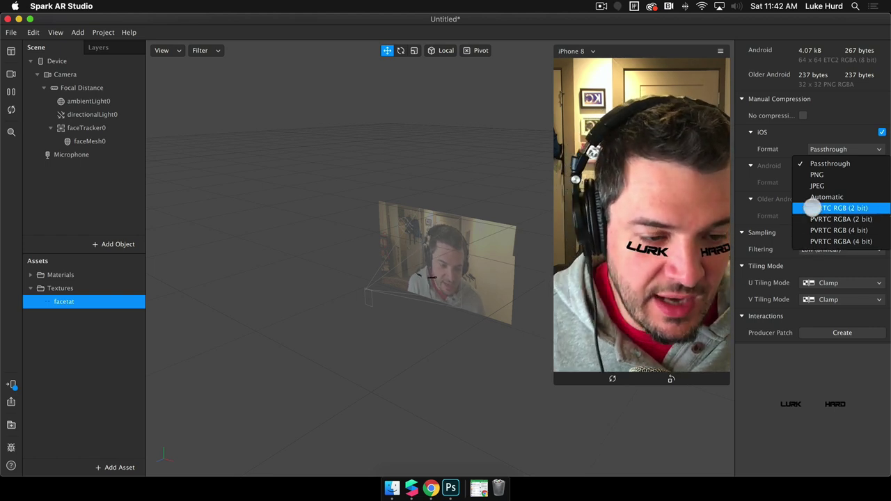
- Dismiss the iOS format list, leaving facetat's iOS format at Passthrough
click(773, 168)
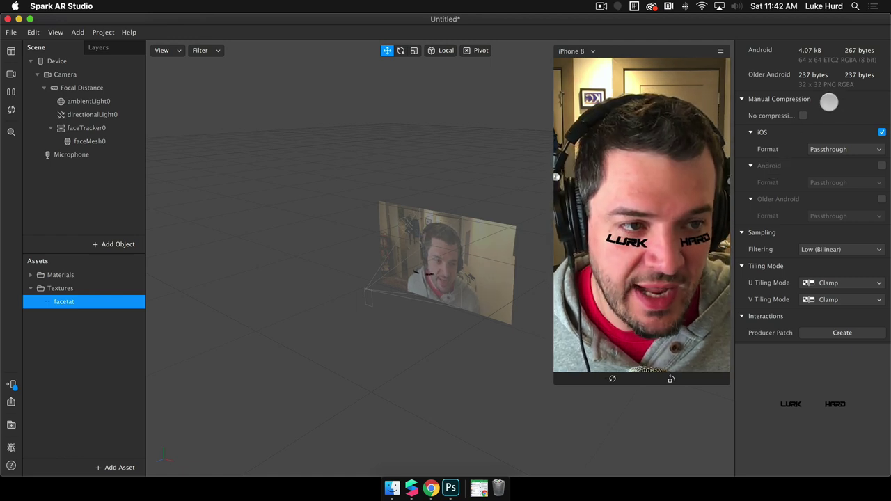
- Remove facetat's iOS override so iOS compresses to 128 x 128 PVRTC at 4.10 kB
scroll(800, 160, up, 5)
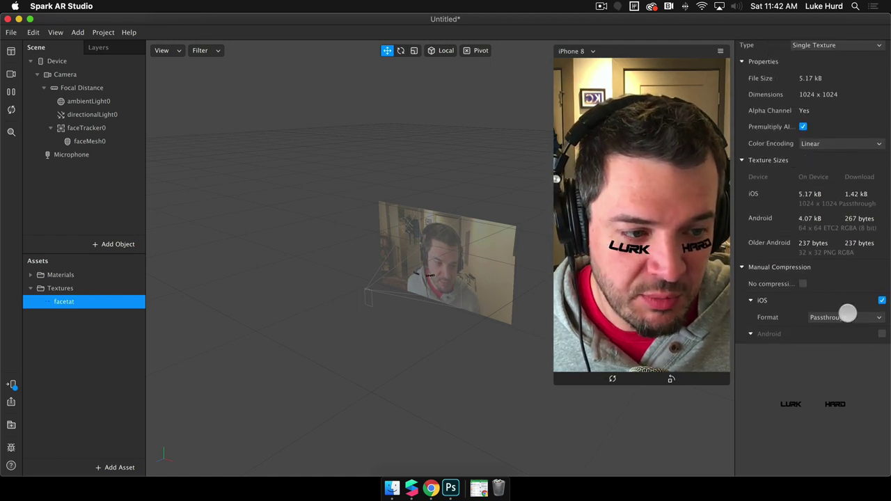
click(854, 321)
click(881, 300)
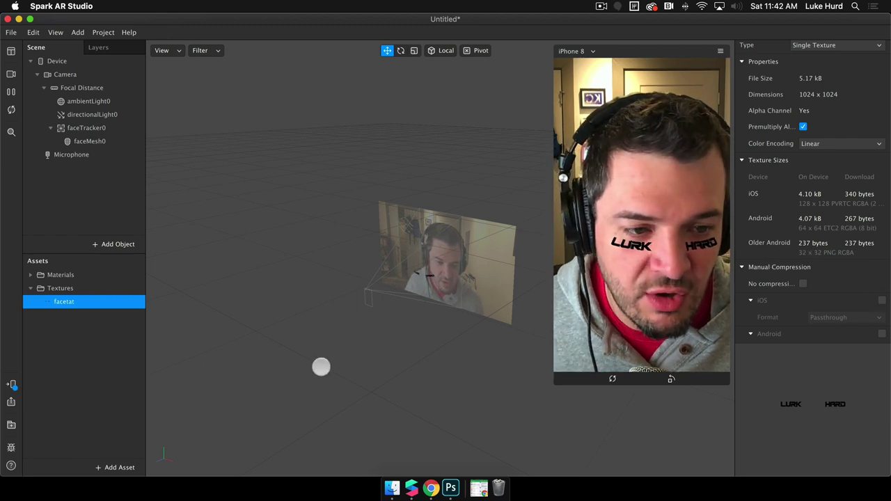
scroll(777, 264, up, 2)
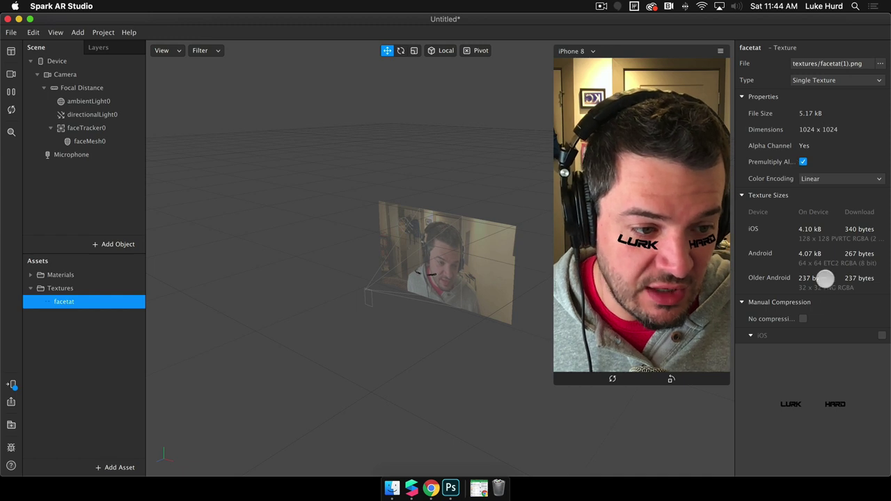
scroll(821, 278, down, 2)
scroll(828, 295, up, 2)
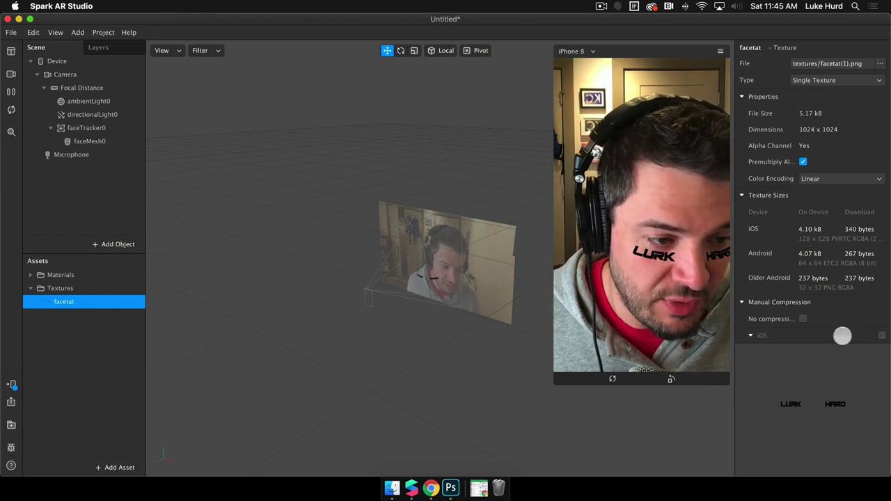
scroll(842, 332, down, 3)
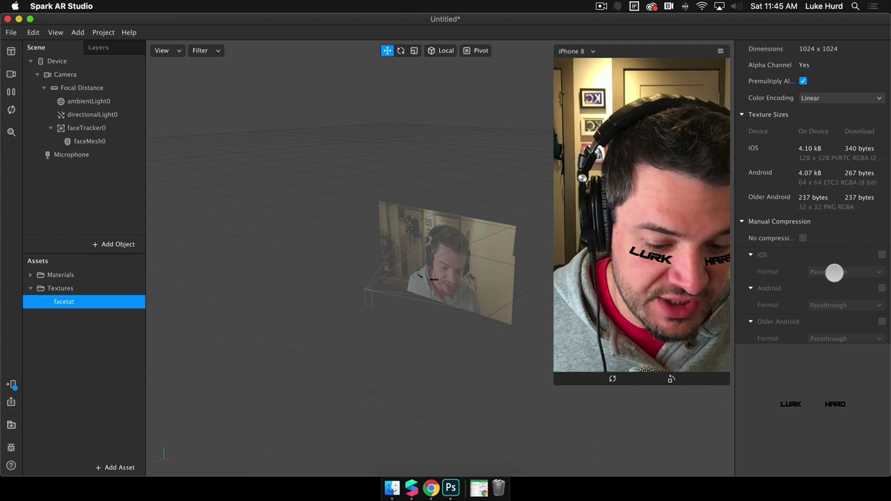